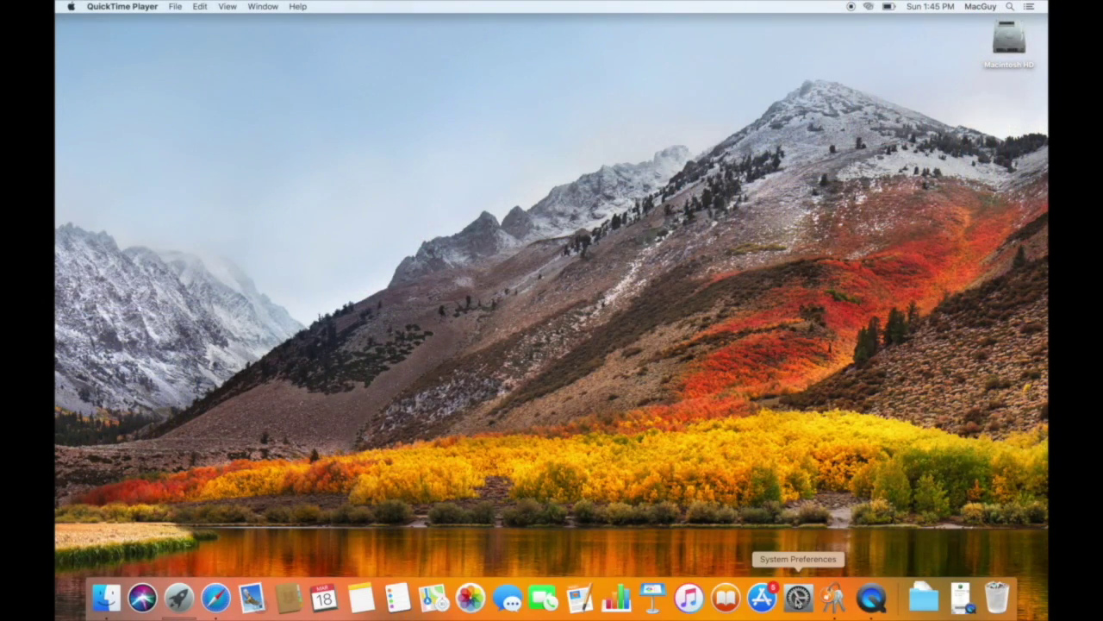
Step: Open System Preferences' iCloud pane and enter the Apple ID and its password
{"action": "left_click", "coordinate": [798, 598]}
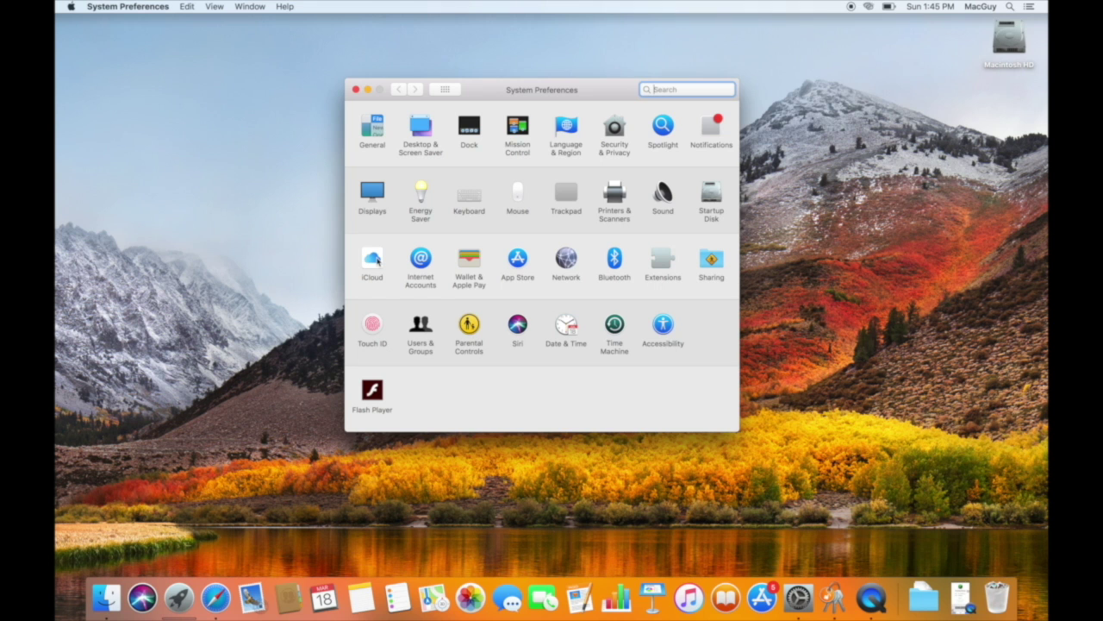
{"action": "left_click", "coordinate": [375, 259]}
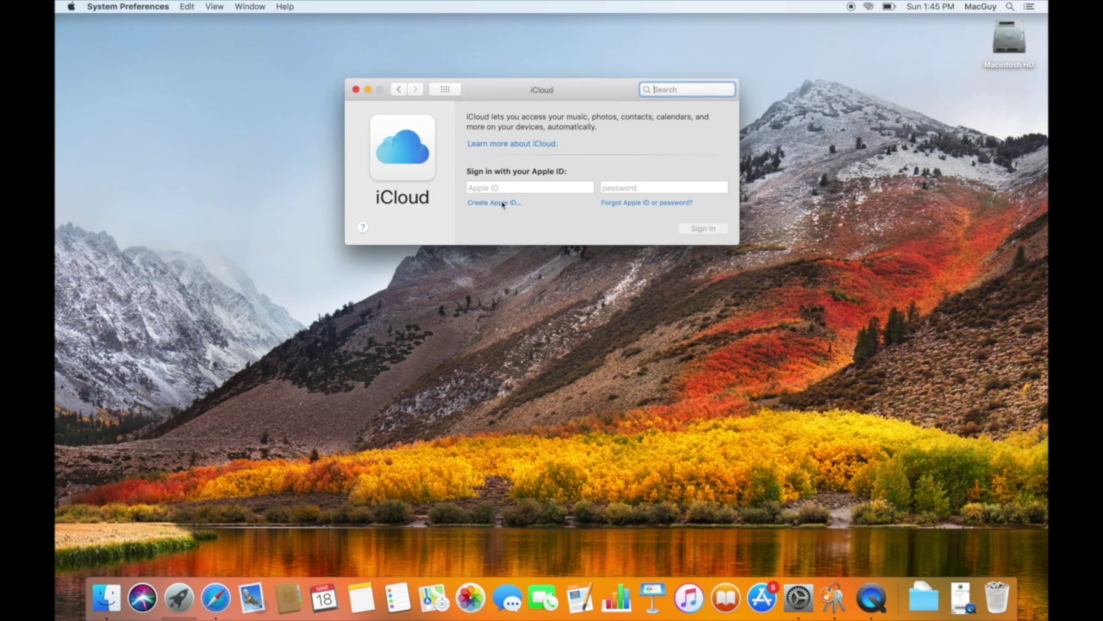
{"action": "left_click", "coordinate": [501, 186]}
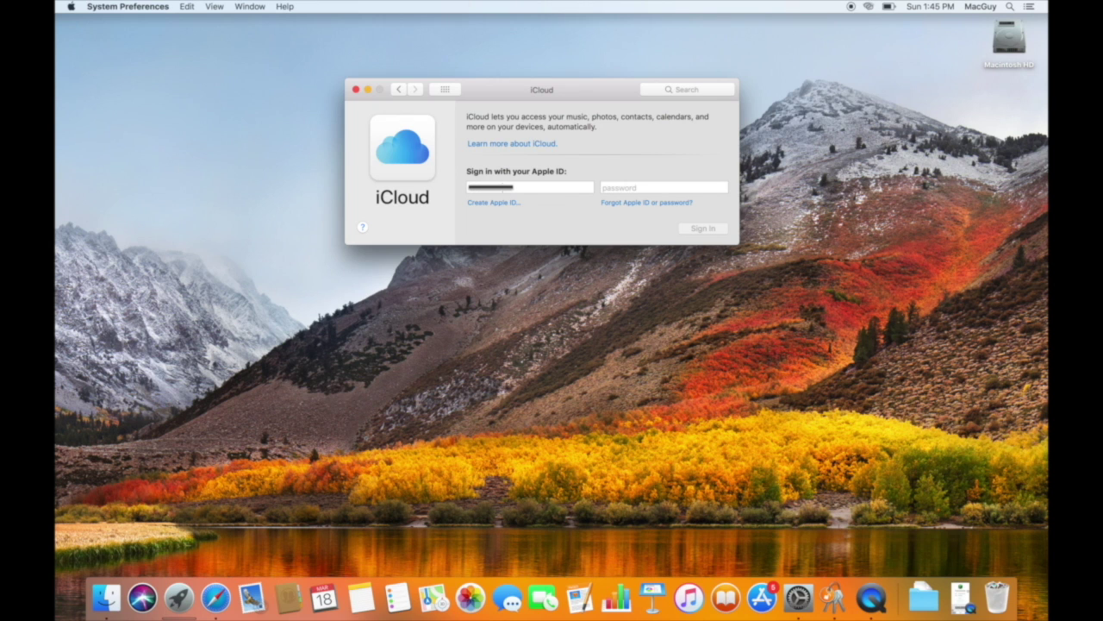
{"action": "type", "text": "@icloud.com"}
{"action": "key", "text": "Tab"}
{"action": "type", "text": "••••••"}
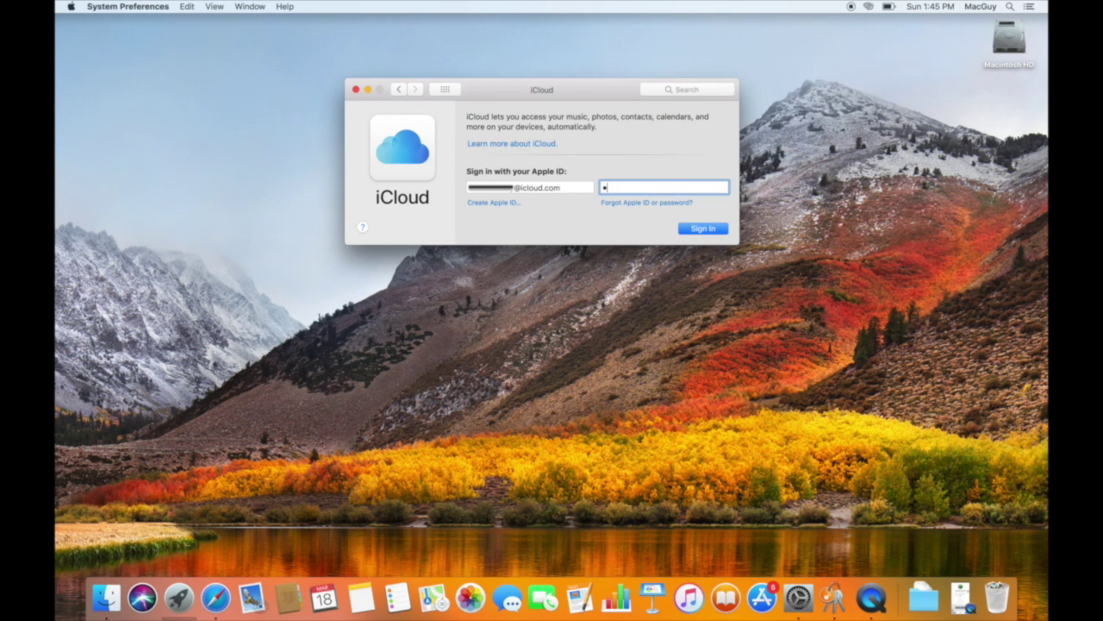
{"action": "type", "text": "••••••"}
Step: Sign in to iCloud and enter the six-digit verification code sent to the account
{"action": "left_click", "coordinate": [713, 229]}
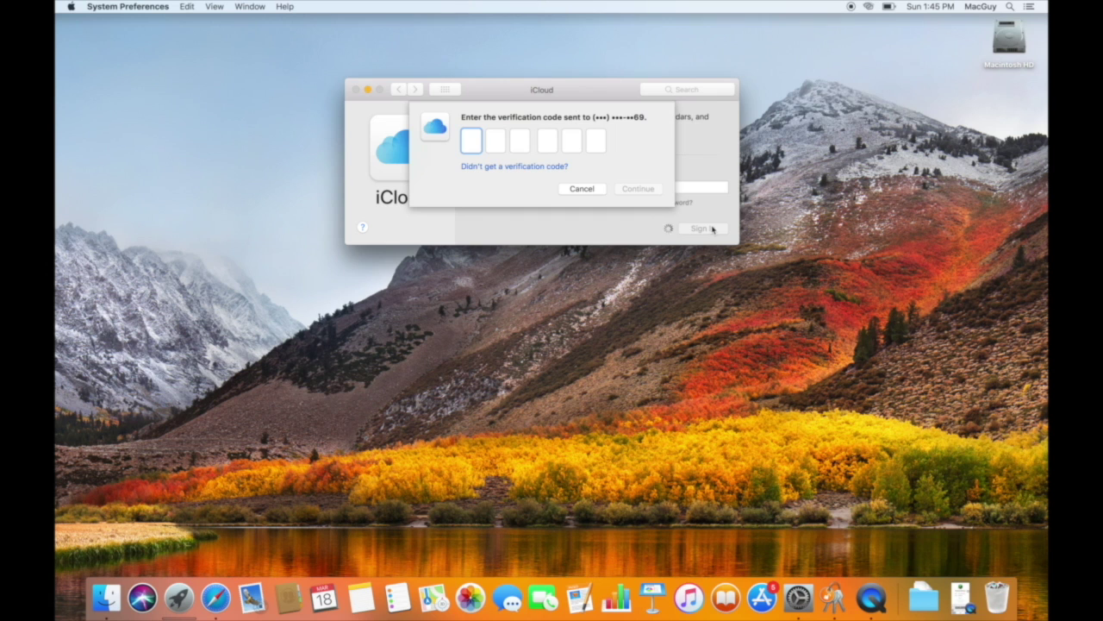
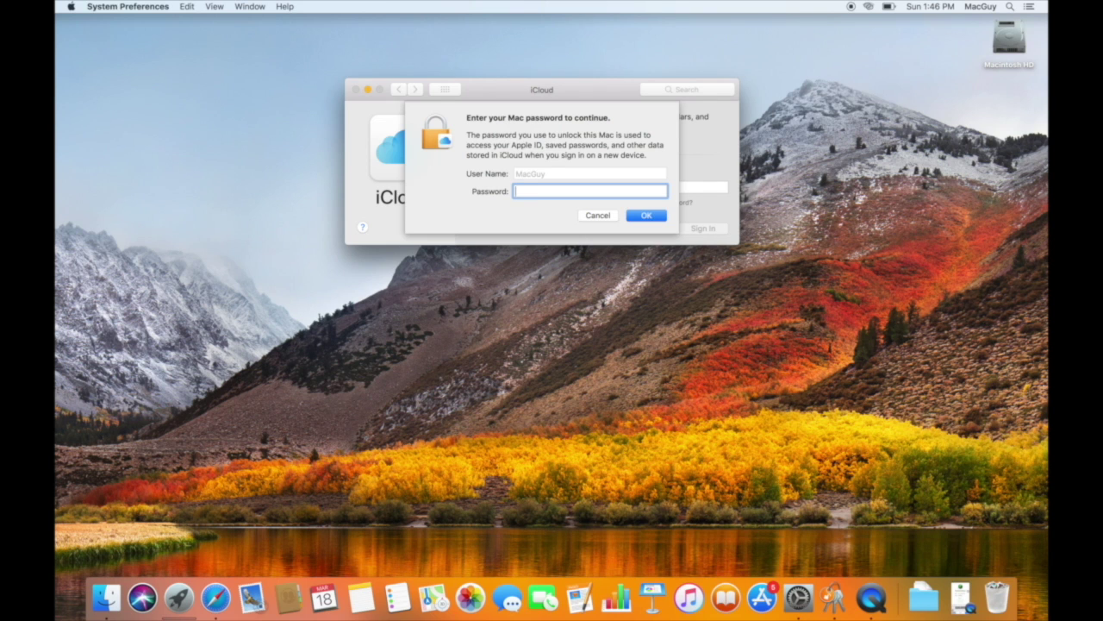
Step: Confirm with the Mac's password, keeping documents-and-data and Find My Mac ticked
{"action": "type", "text": "•••••••••"}
{"action": "key", "text": "Return"}
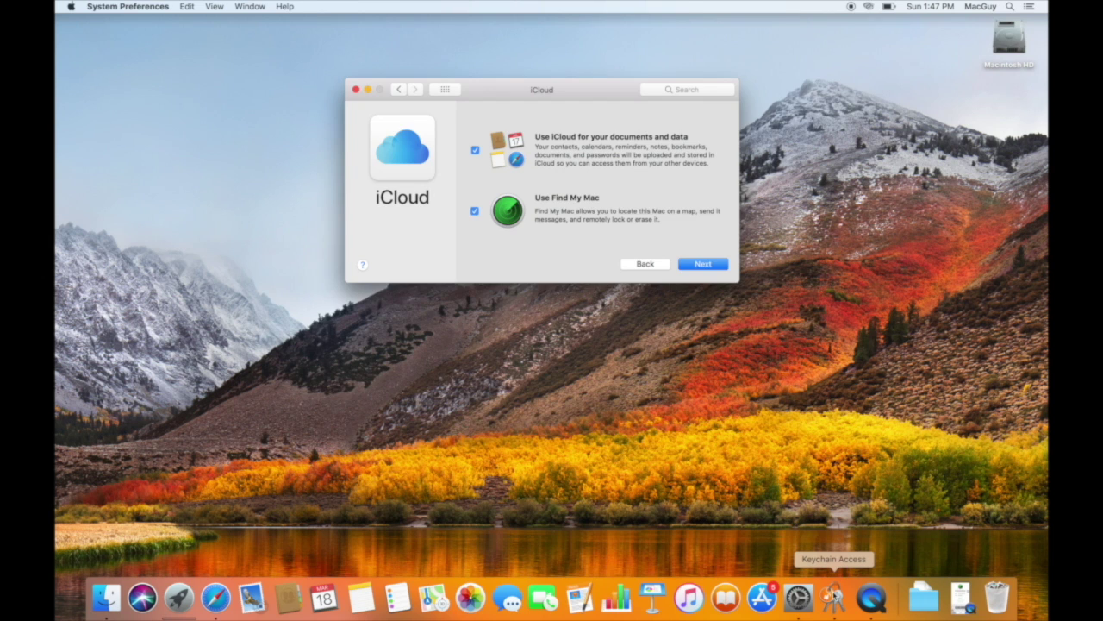
Step: Complete iCloud setup and allow Find My Mac to use this Mac's location
{"action": "left_click", "coordinate": [833, 597]}
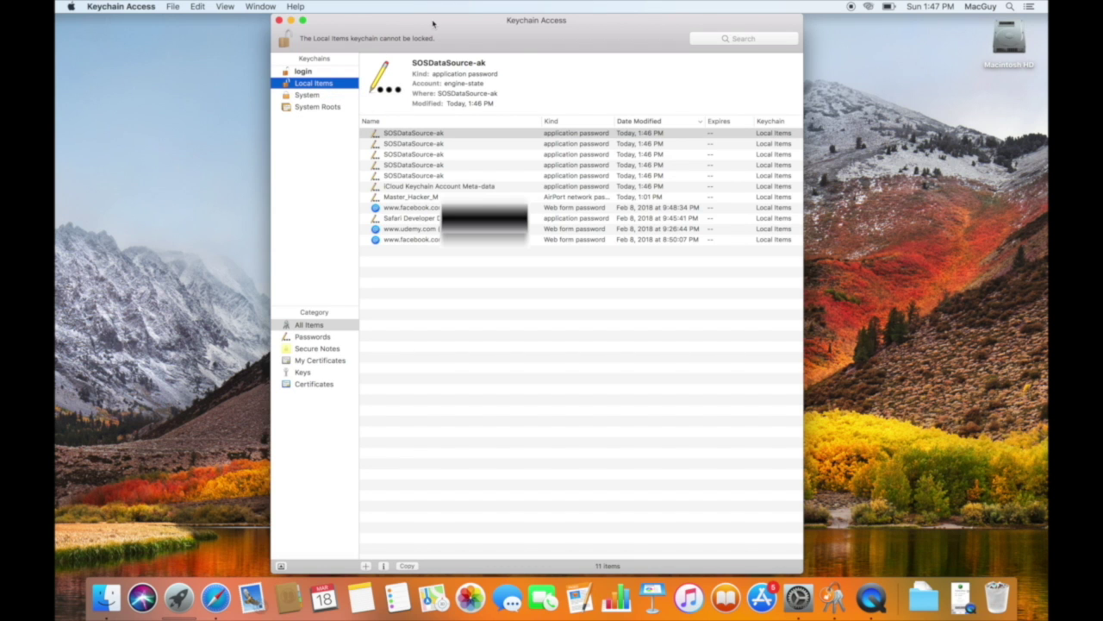
{"action": "key", "text": "super+q"}
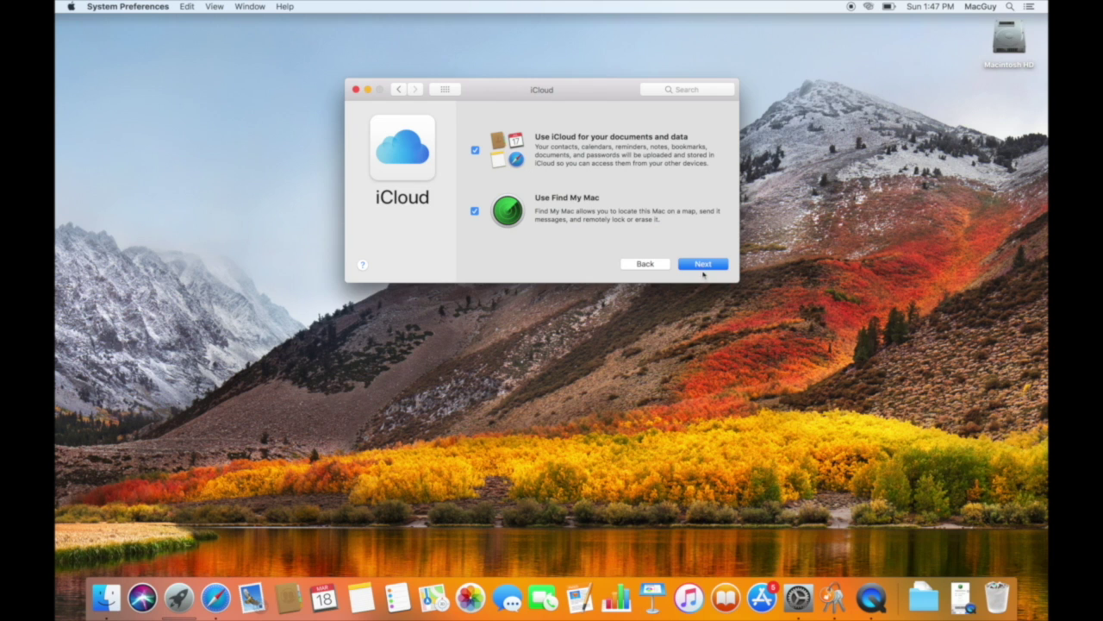
{"action": "left_click", "coordinate": [704, 265]}
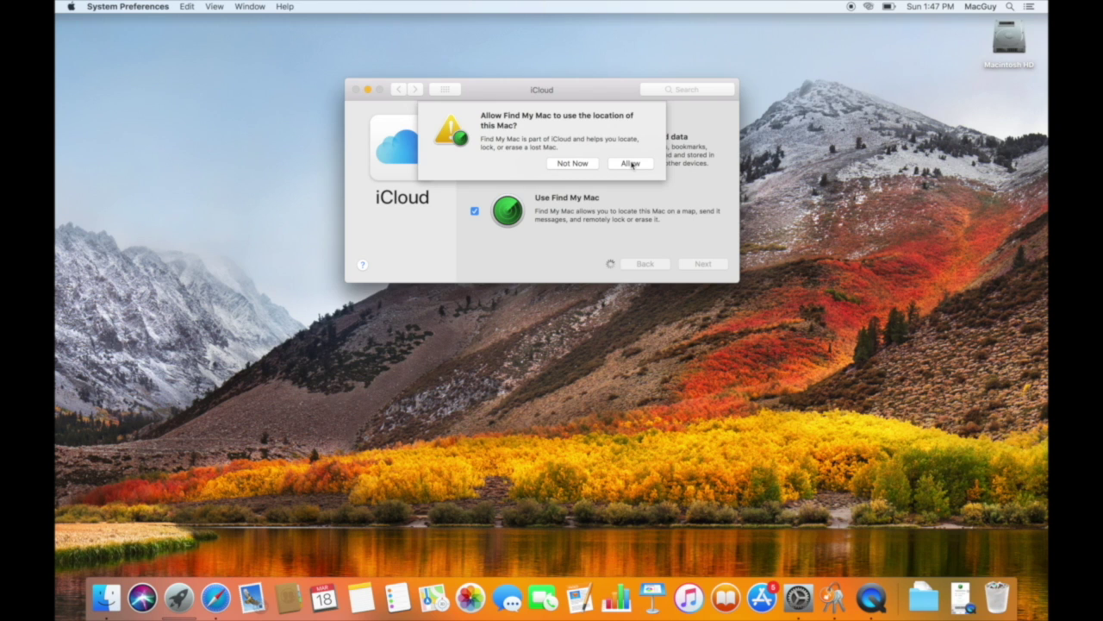
{"action": "left_click", "coordinate": [632, 164]}
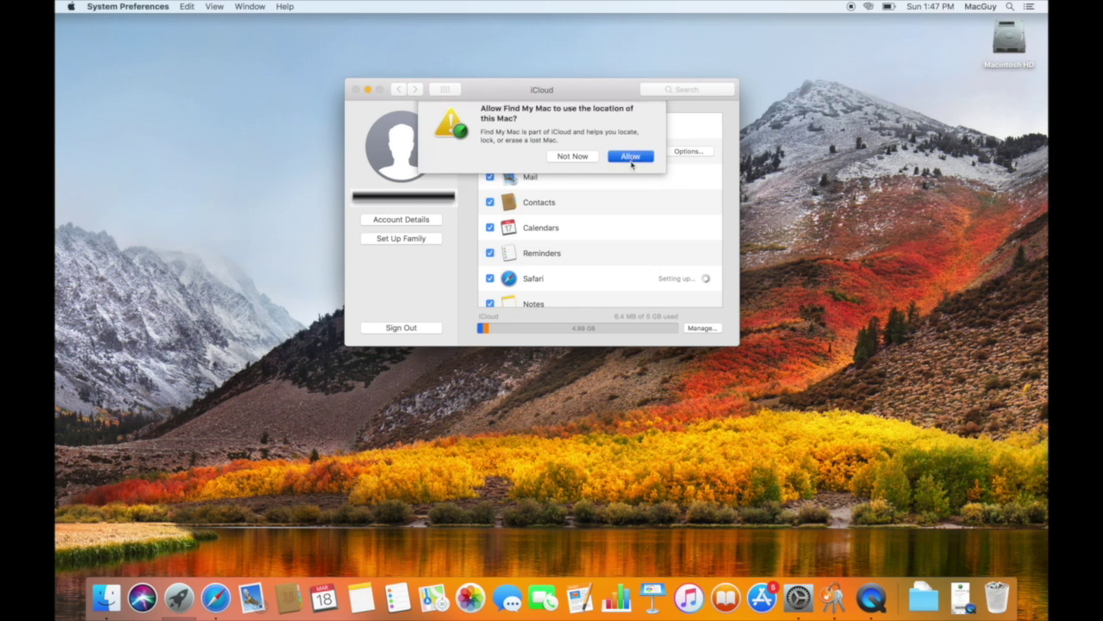
{"action": "left_click", "coordinate": [631, 164]}
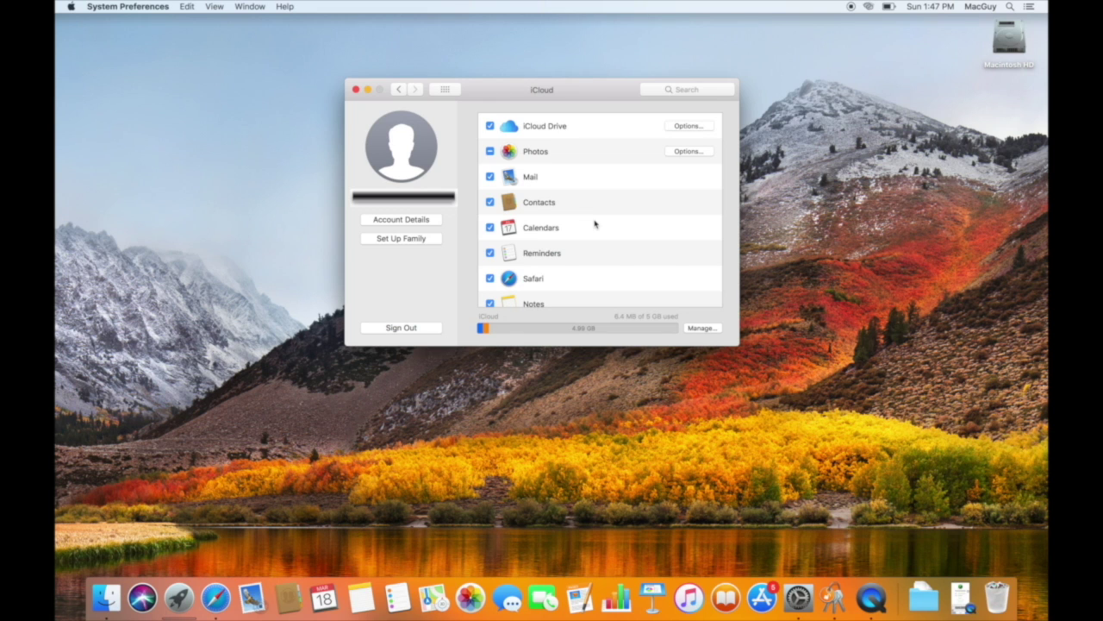
{"action": "left_click", "coordinate": [833, 597]}
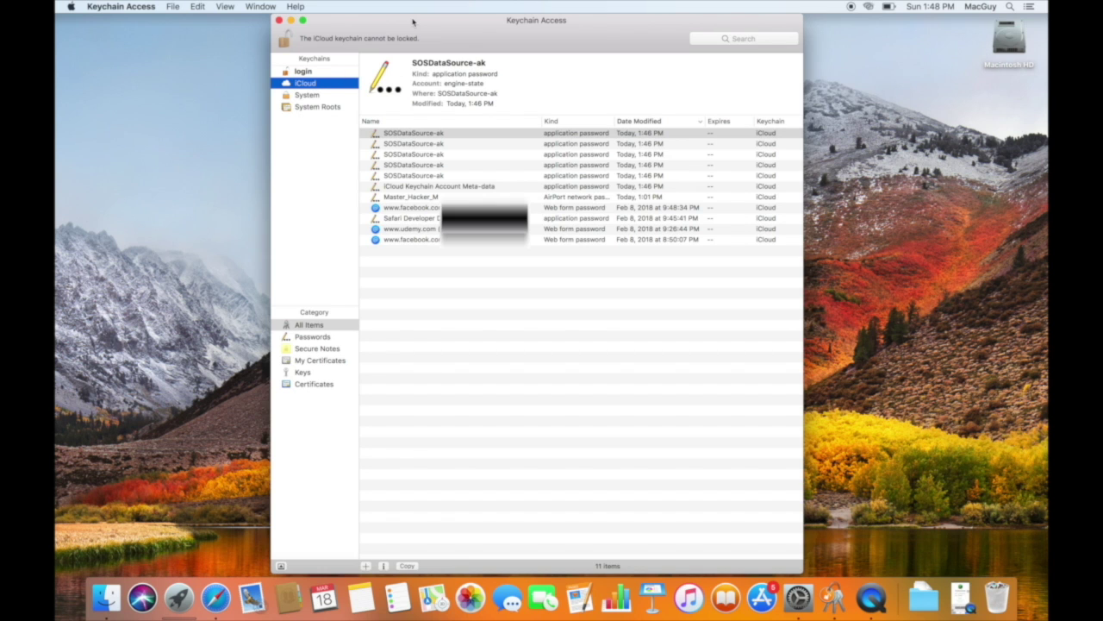
{"action": "key", "text": "super+q"}
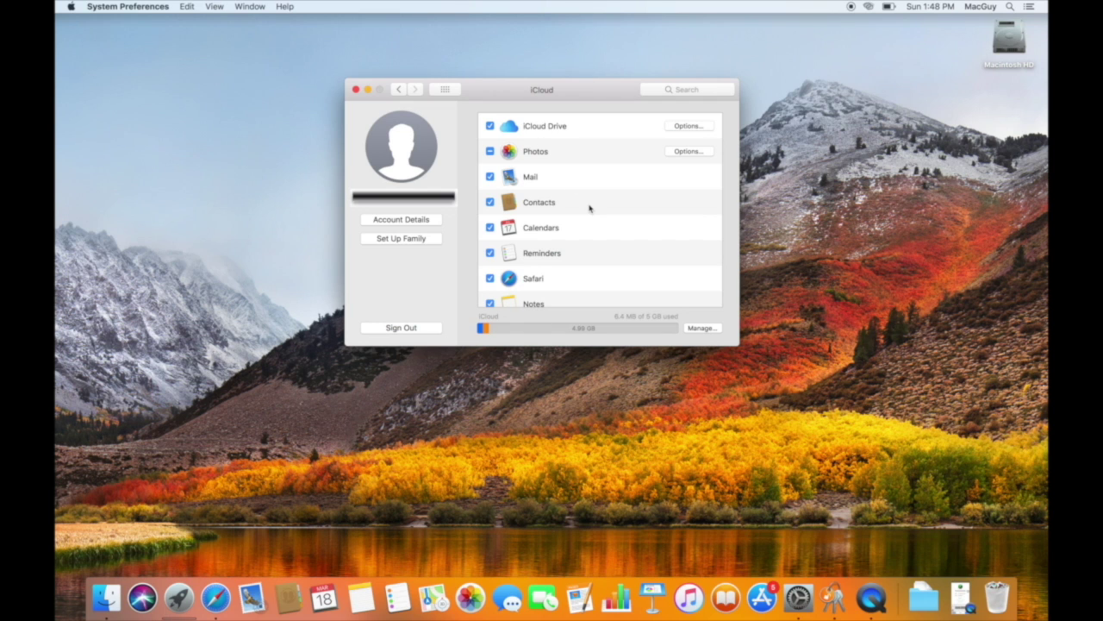
Step: Check Find My Mac's details and follow its warning to Security & Privacy's Location Services
{"action": "scroll", "coordinate": [590, 208], "scroll_direction": "down", "scroll_amount": 3}
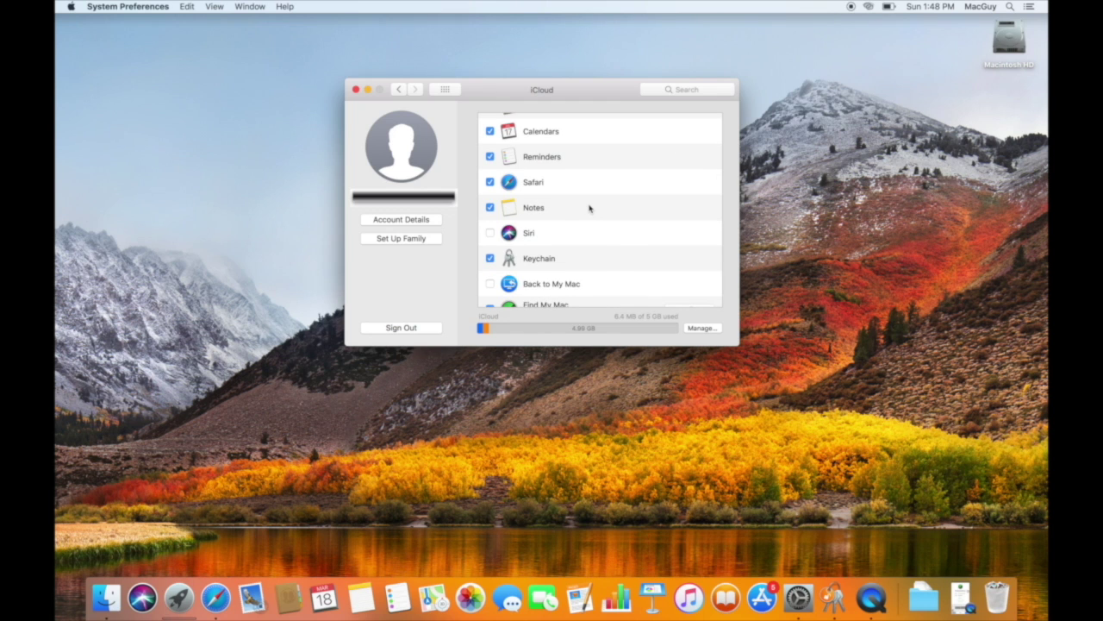
{"action": "scroll", "coordinate": [589, 207], "scroll_direction": "up", "scroll_amount": 3}
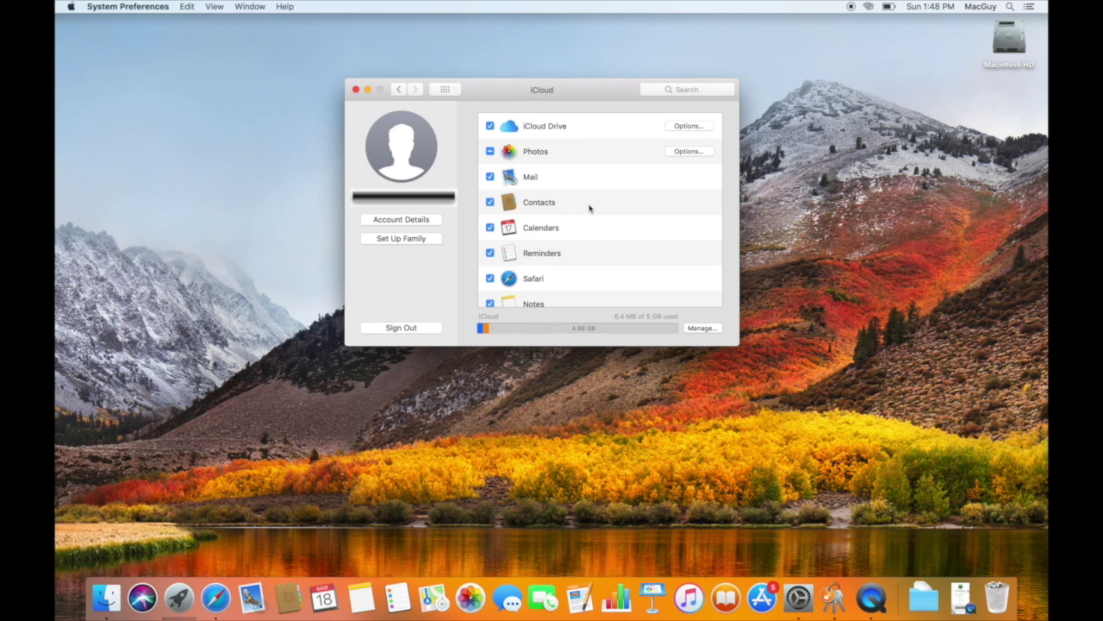
{"action": "scroll", "coordinate": [589, 207], "scroll_direction": "down", "scroll_amount": 2}
{"action": "scroll", "coordinate": [590, 208], "scroll_direction": "down", "scroll_amount": 3}
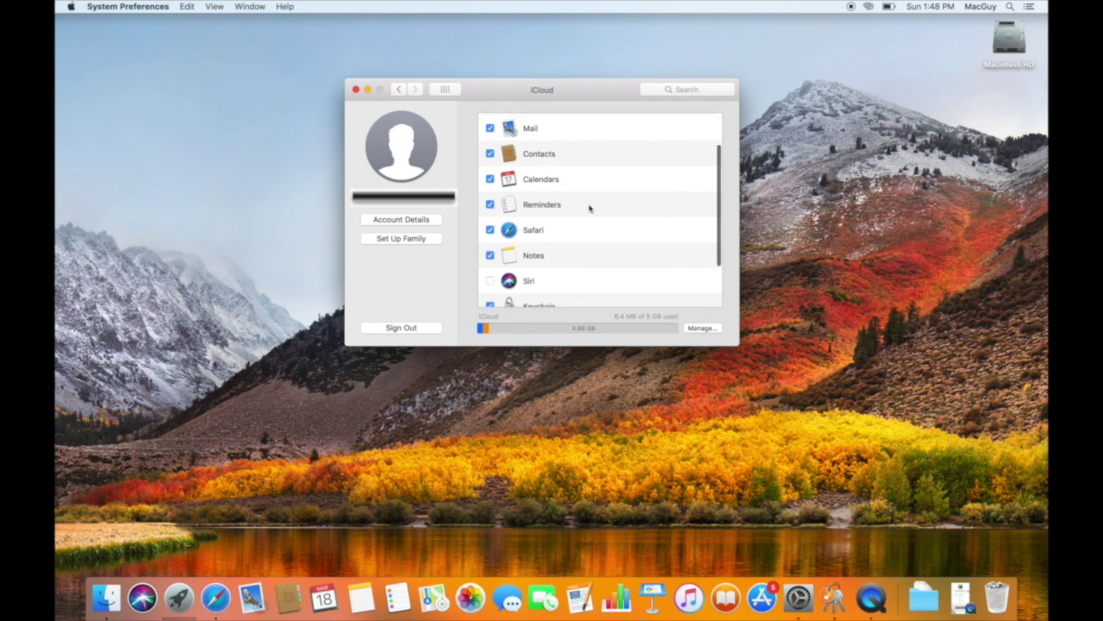
{"action": "scroll", "coordinate": [590, 208], "scroll_direction": "down", "scroll_amount": 4}
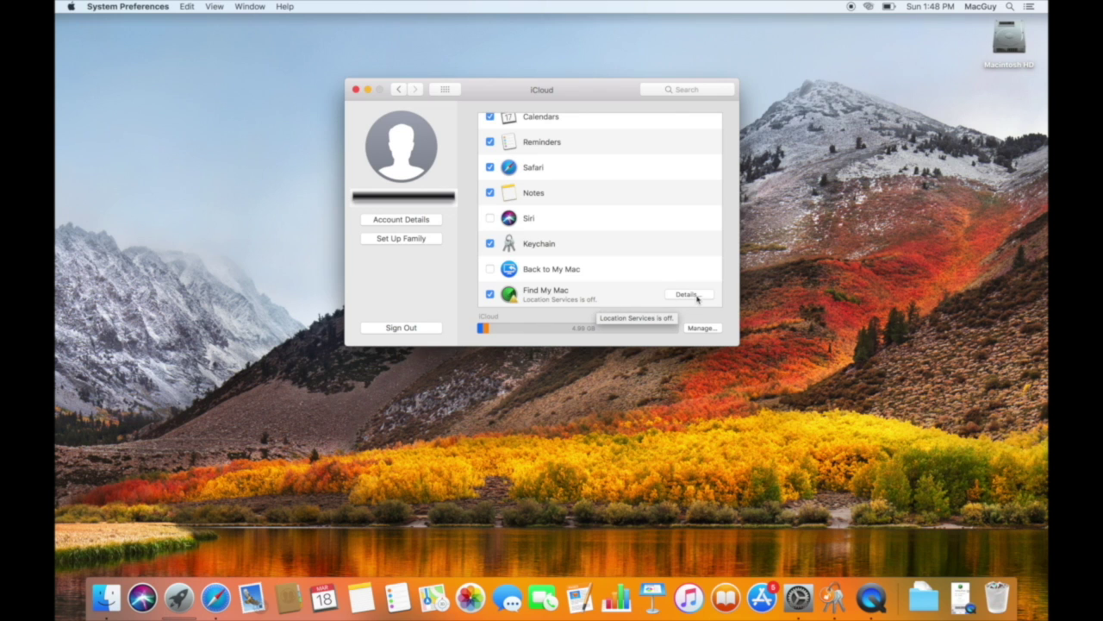
{"action": "left_click", "coordinate": [695, 295]}
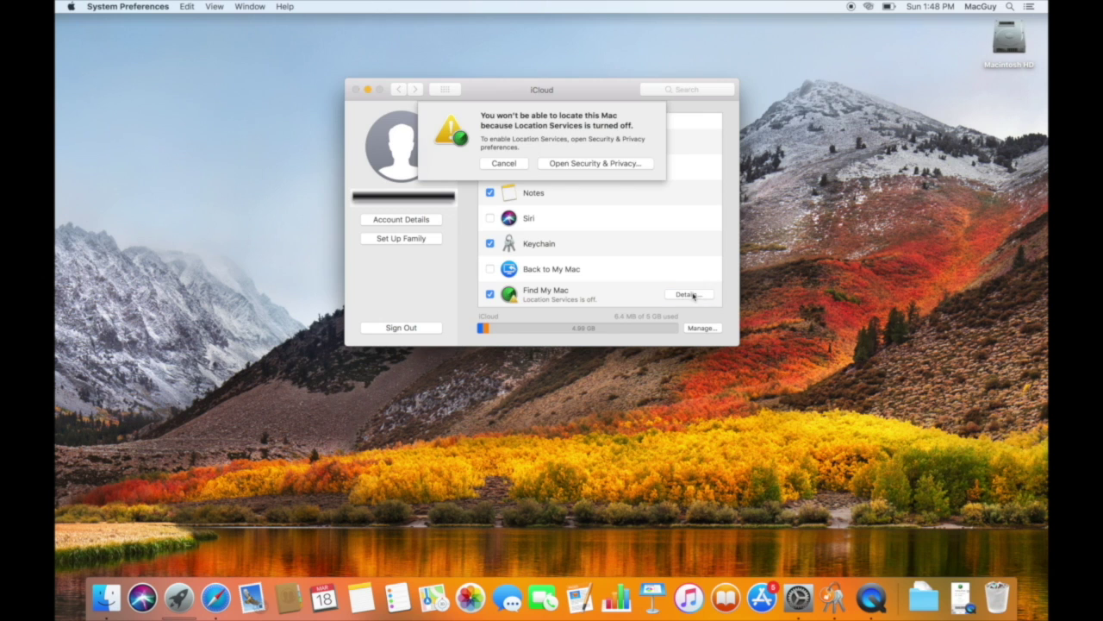
{"action": "left_click", "coordinate": [586, 164]}
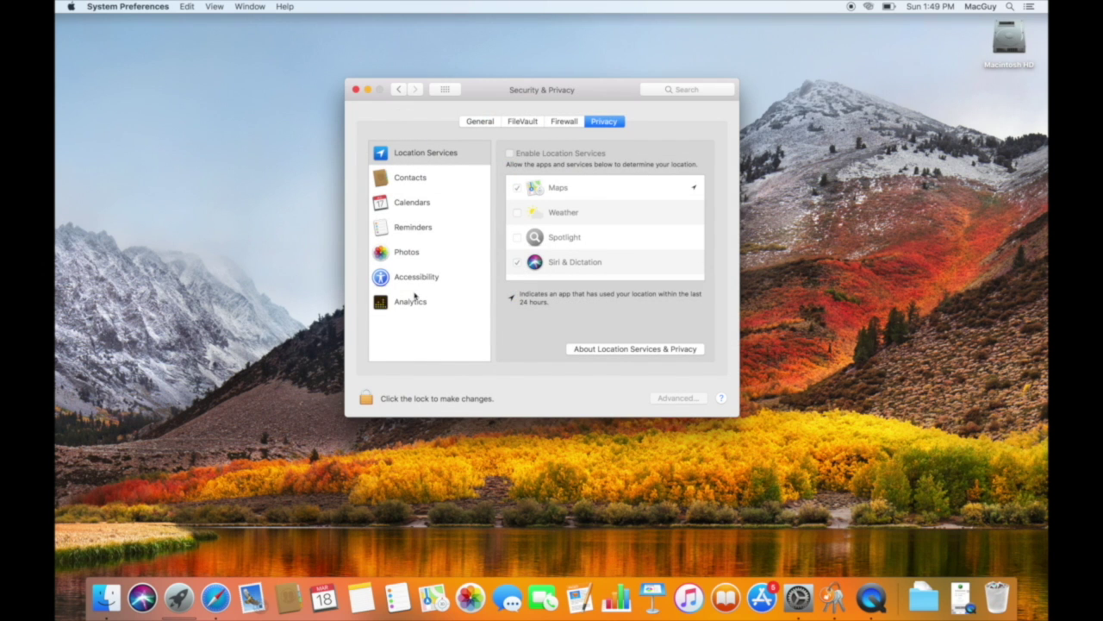
Step: Unlock the Privacy settings with the admin password and enable Location Services
{"action": "left_click", "coordinate": [365, 400]}
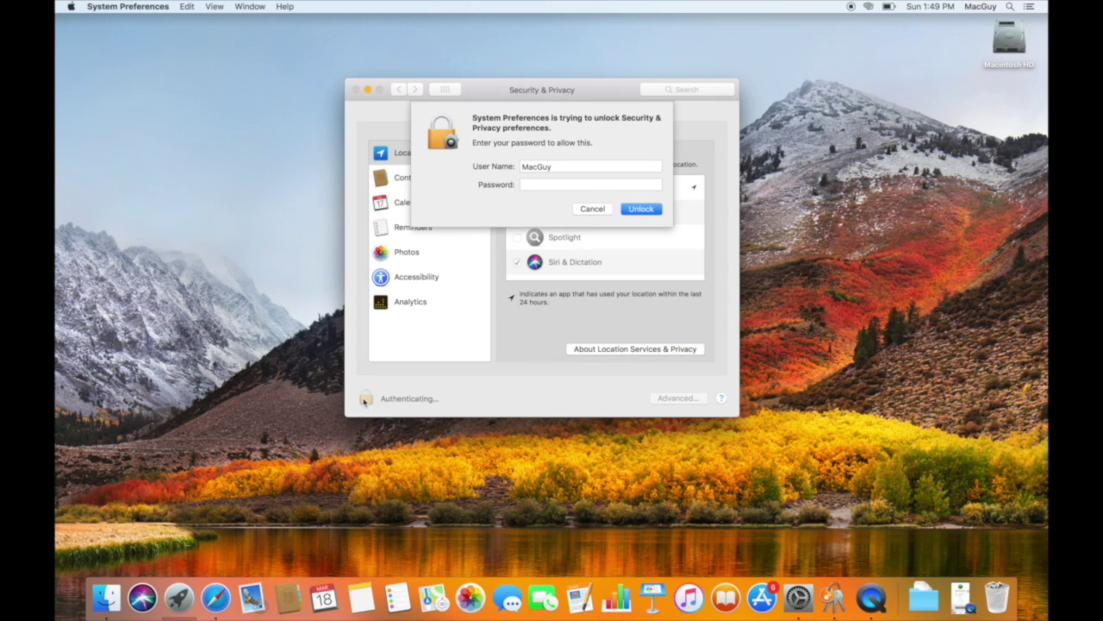
{"action": "type", "text": "•••••••••"}
{"action": "key", "text": "Return"}
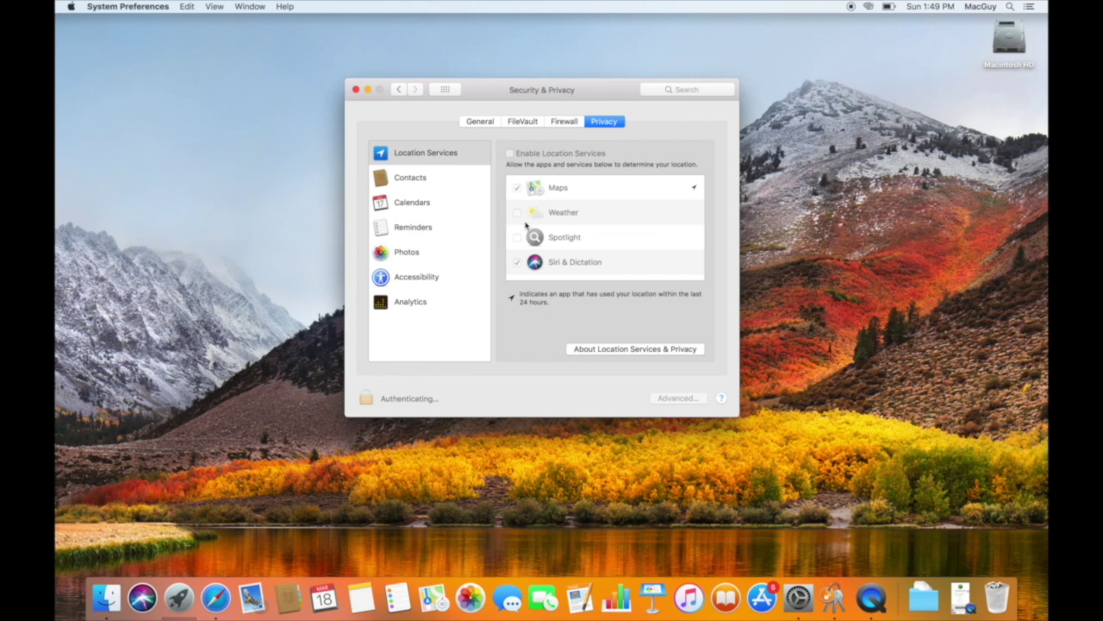
{"action": "left_click", "coordinate": [509, 153]}
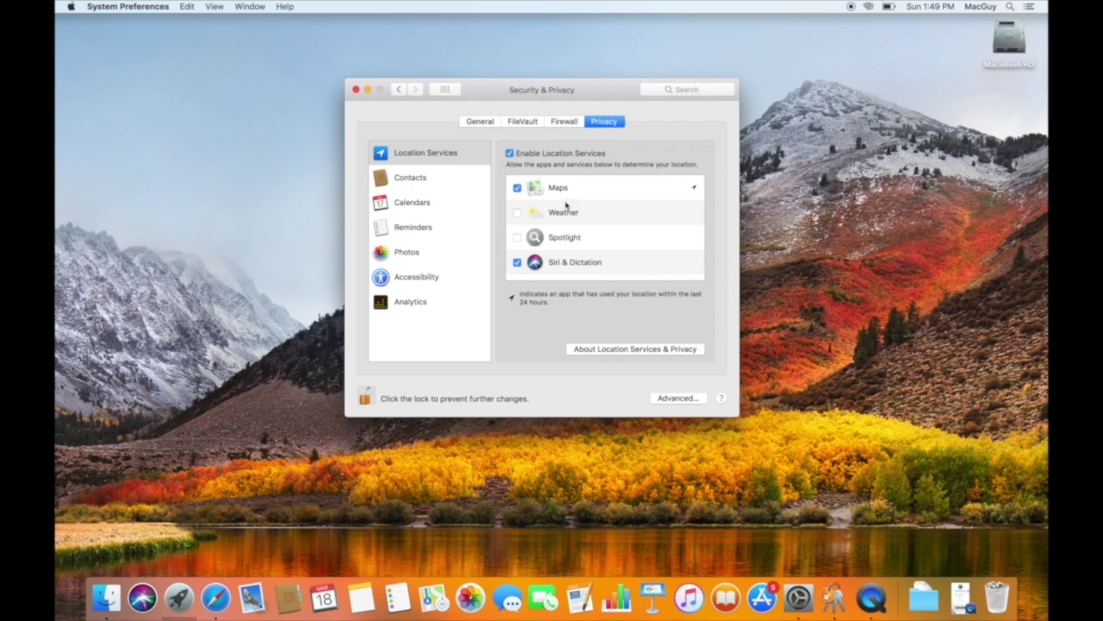
Step: Confirm Find My Mac is allowed under System Services, then return to all preferences
{"action": "scroll", "coordinate": [567, 205], "scroll_direction": "down", "scroll_amount": 3}
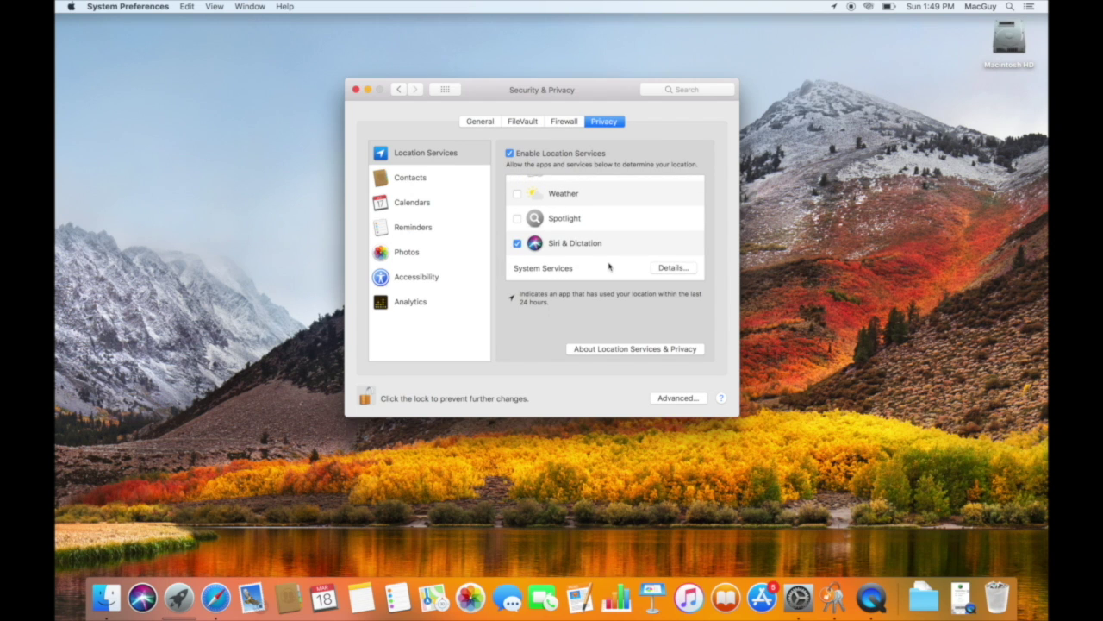
{"action": "left_click", "coordinate": [672, 268]}
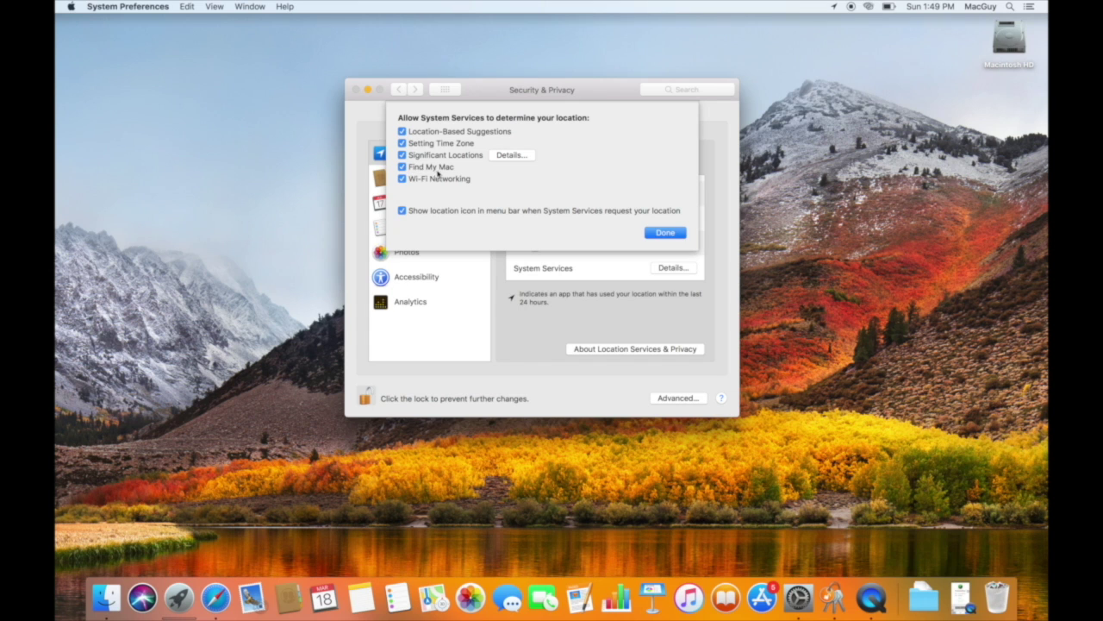
{"action": "left_click", "coordinate": [666, 235]}
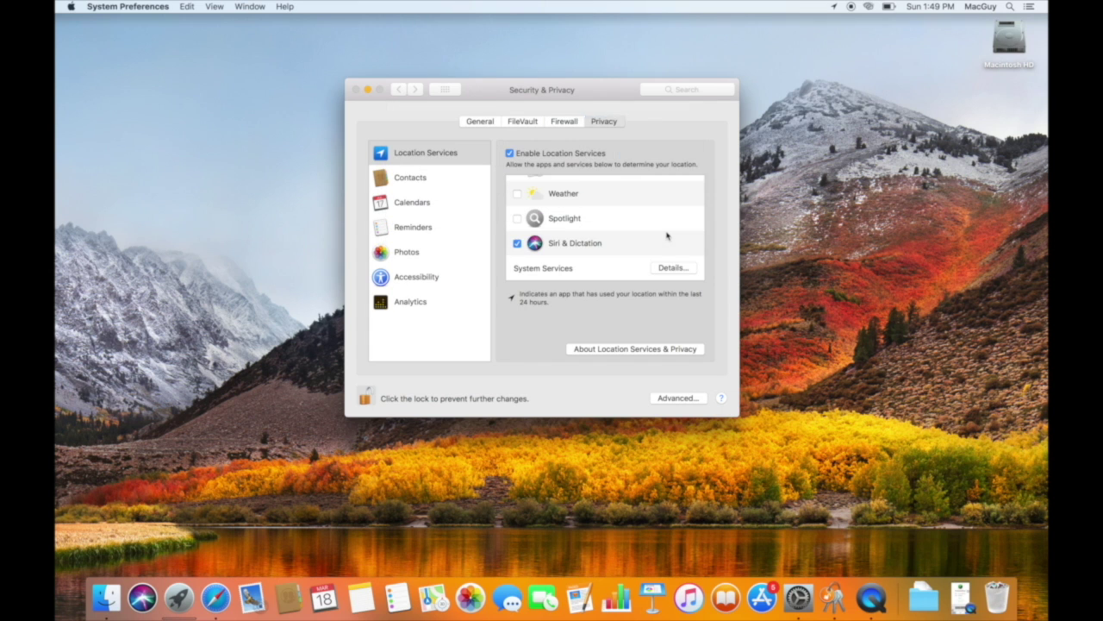
{"action": "left_click", "coordinate": [446, 89]}
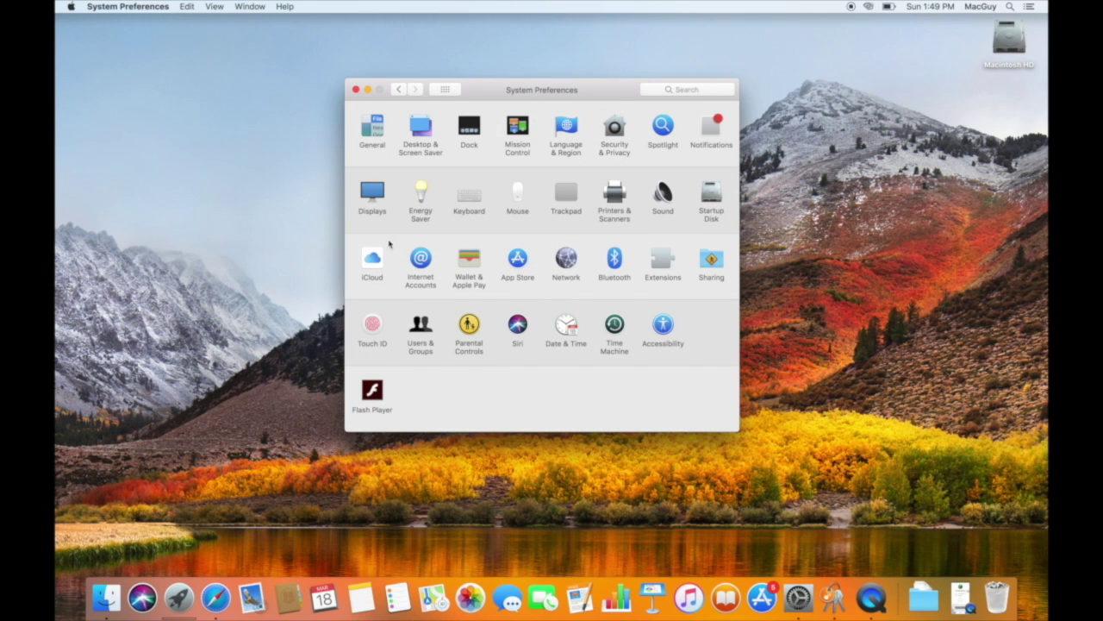
Step: Verify Find My Mac is checked in the iCloud pane and quit System Preferences
{"action": "left_click", "coordinate": [373, 258]}
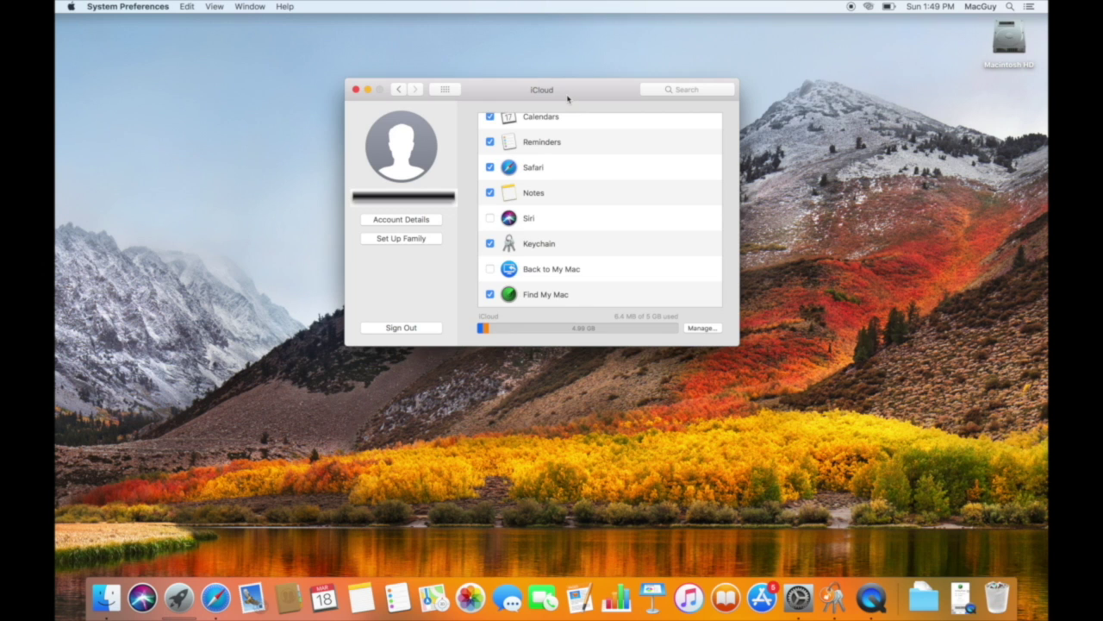
{"action": "key", "text": "super+q"}
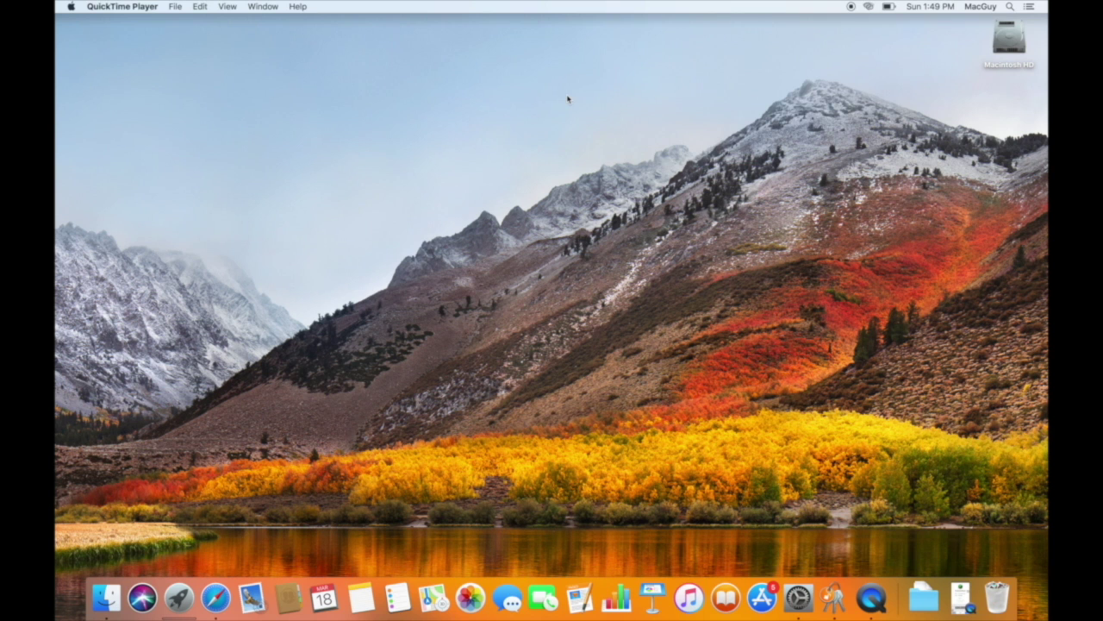
Step: Sign in to iCloud.com in Safari and decline saving the password
{"action": "left_click", "coordinate": [217, 597]}
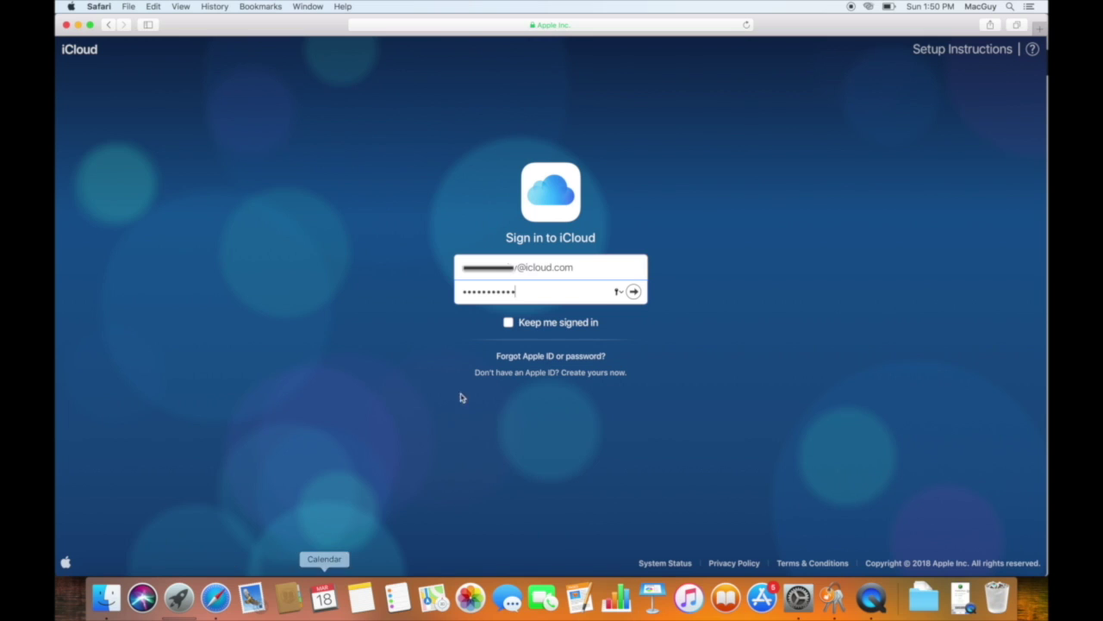
{"action": "left_click", "coordinate": [633, 292]}
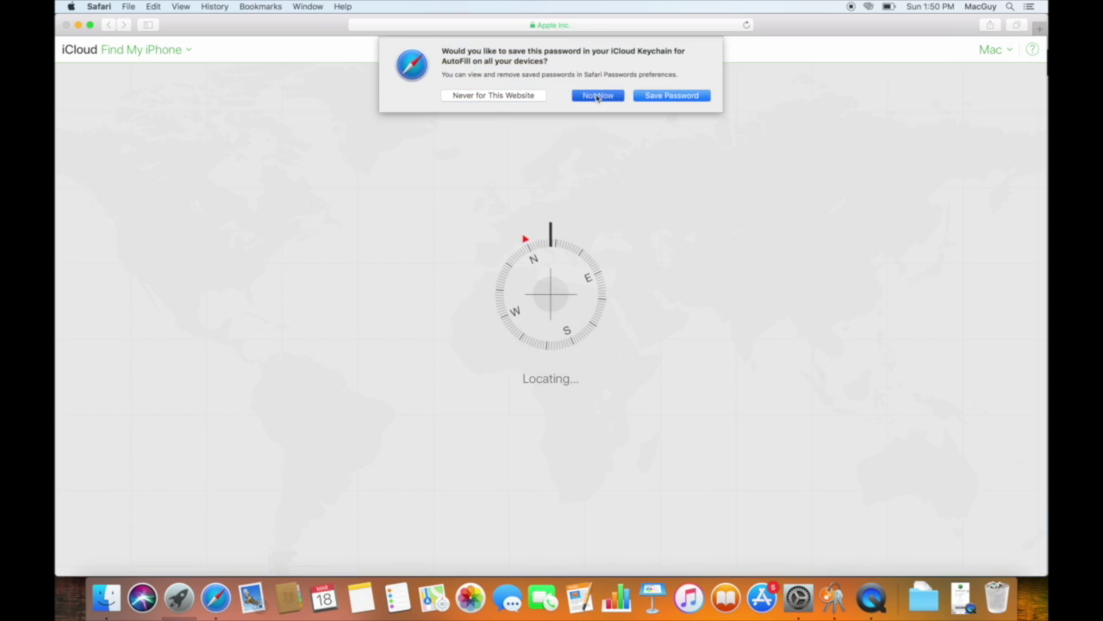
{"action": "left_click", "coordinate": [596, 95]}
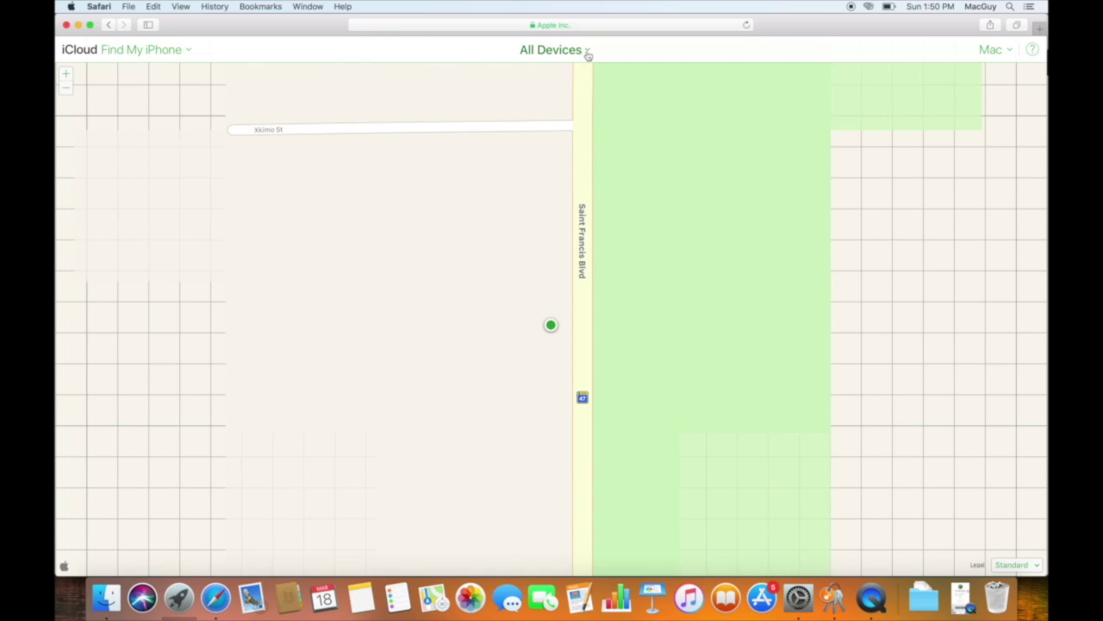
Step: Select the MacBook Pro from All Devices to locate it, then restore the mirrored iPhone
{"action": "left_click", "coordinate": [587, 52]}
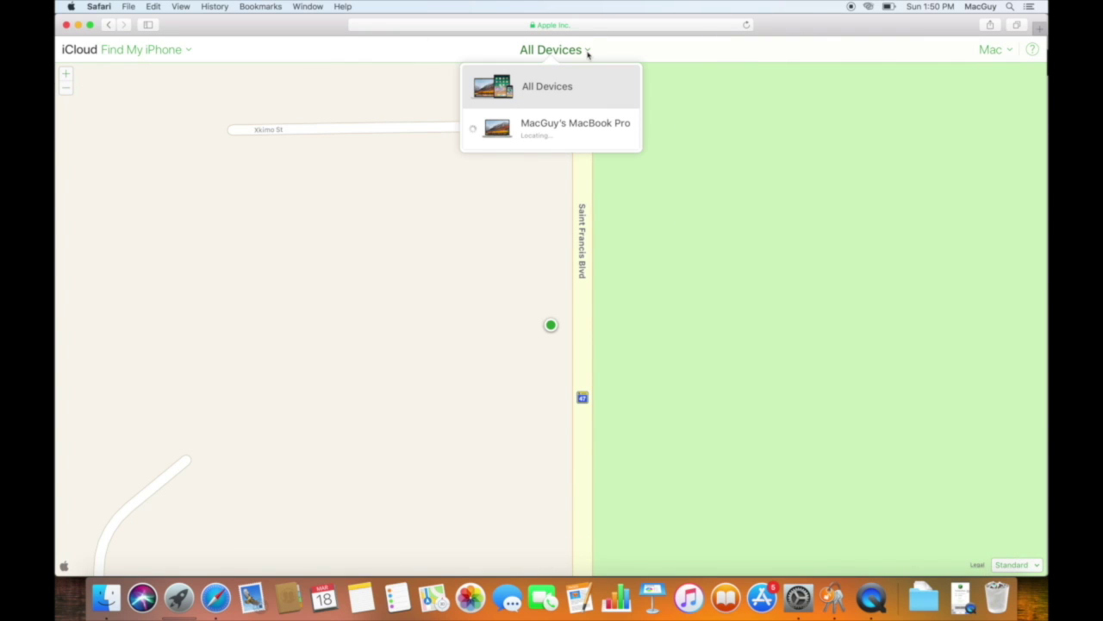
{"action": "left_click", "coordinate": [554, 125]}
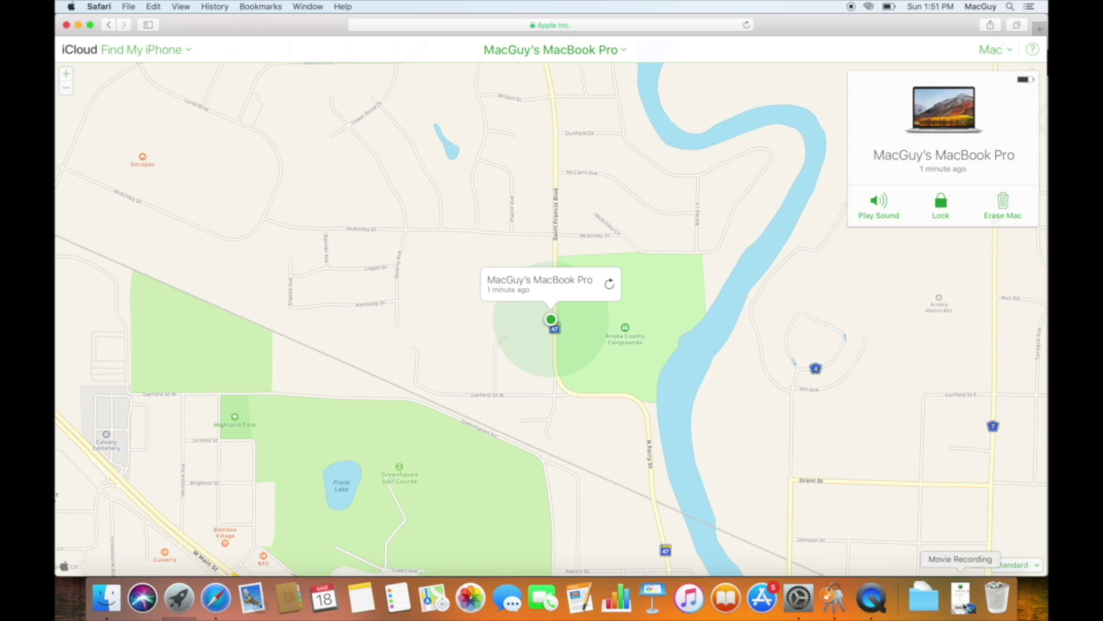
{"action": "left_click", "coordinate": [966, 603]}
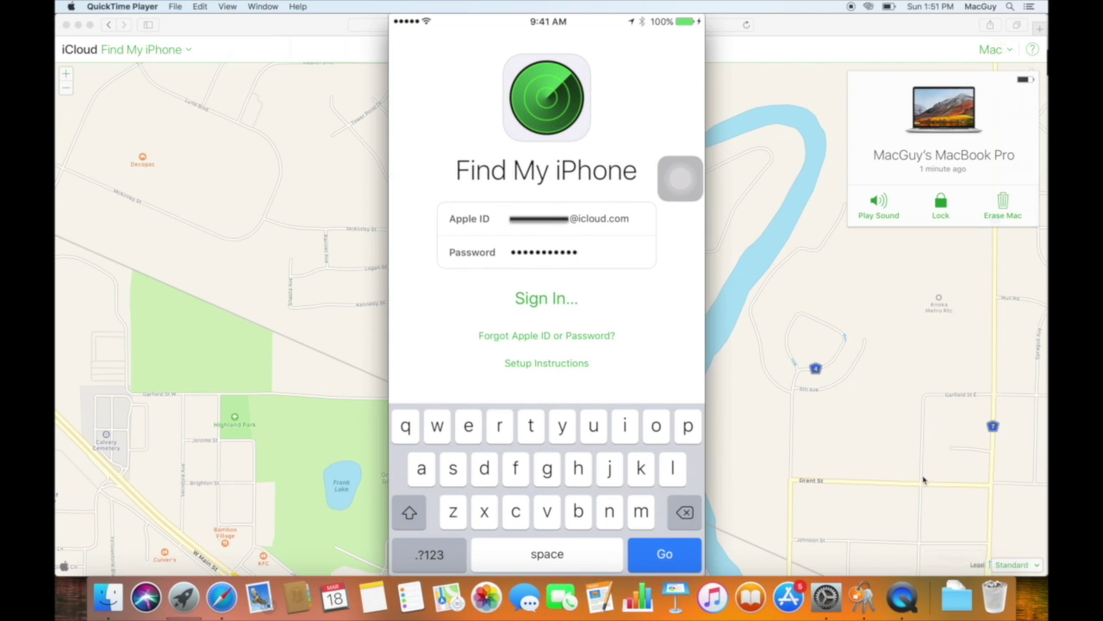
Step: Sign in to Find My iPhone on the iPhone to see the MacBook Pro 0.1 mi away
{"action": "mouse_move", "coordinate": [701, 370]}
{"action": "left_click", "coordinate": [543, 297]}
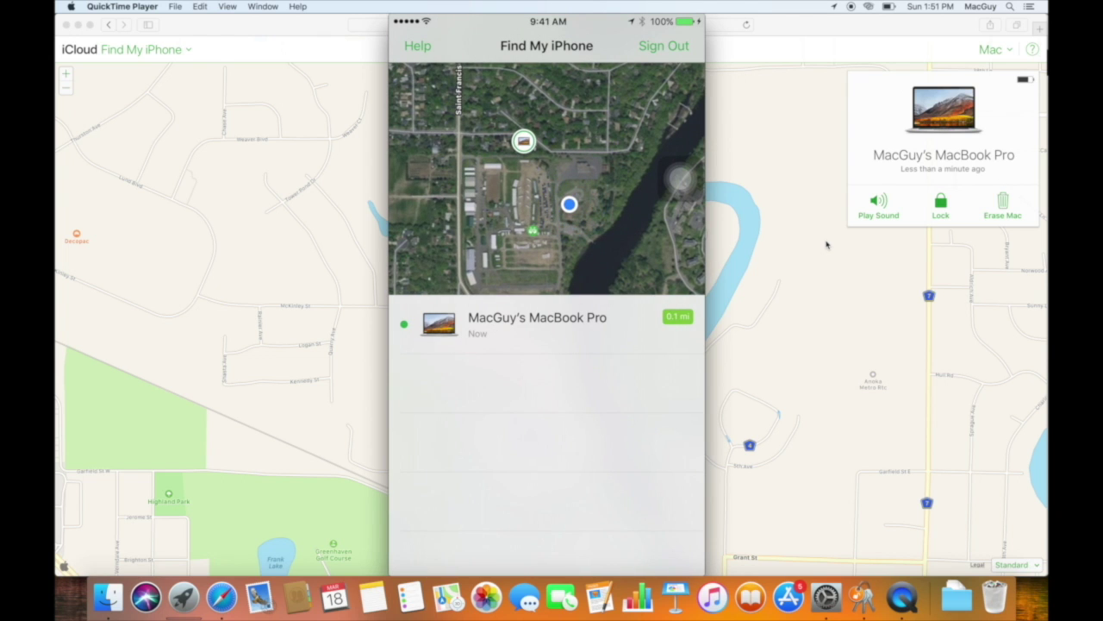
Step: Play a sound on the MacBook Pro from Find My iPhone so the Find My Mac Alert appears
{"action": "mouse_move", "coordinate": [603, 275]}
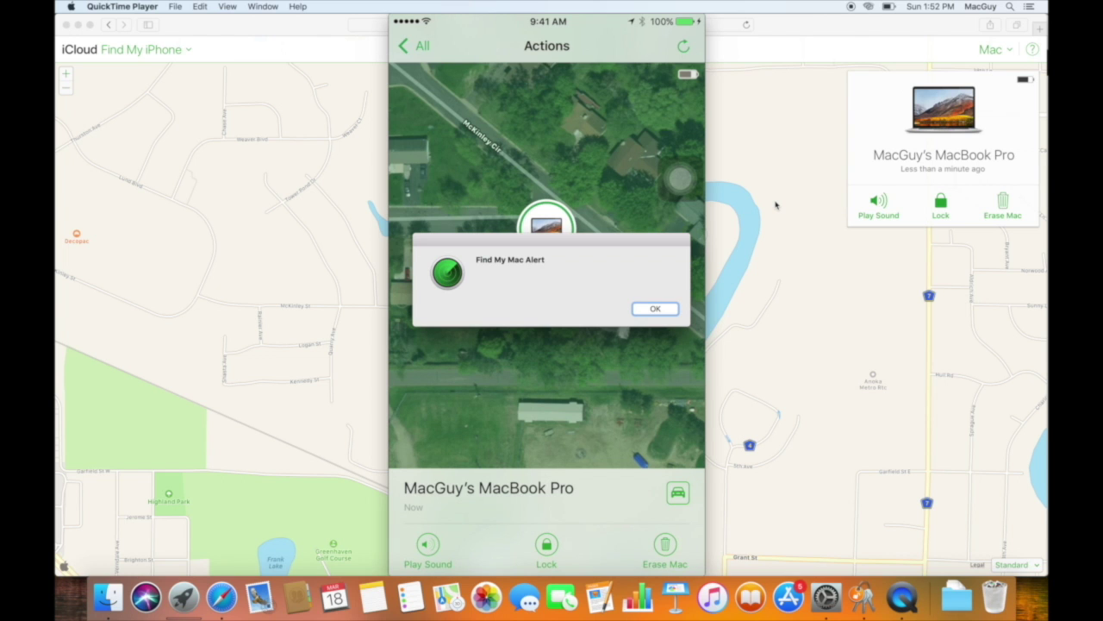
Step: Dismiss the Find My Mac Alert, then lock the MacBook Pro with a lock-screen contact message
{"action": "left_click", "coordinate": [653, 309]}
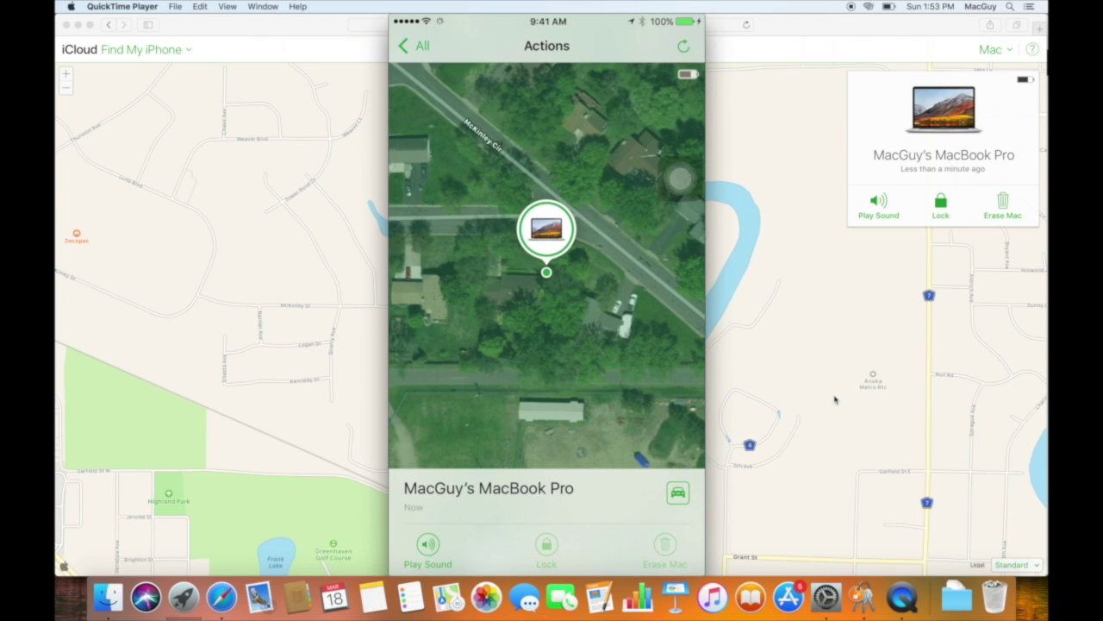
{"action": "mouse_move", "coordinate": [571, 342]}
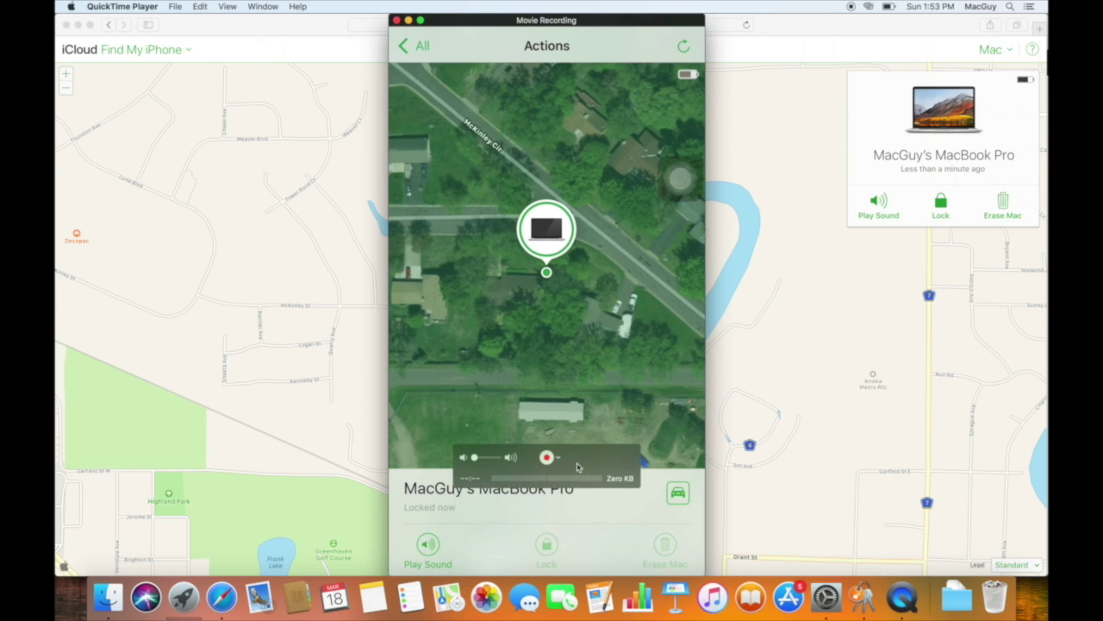